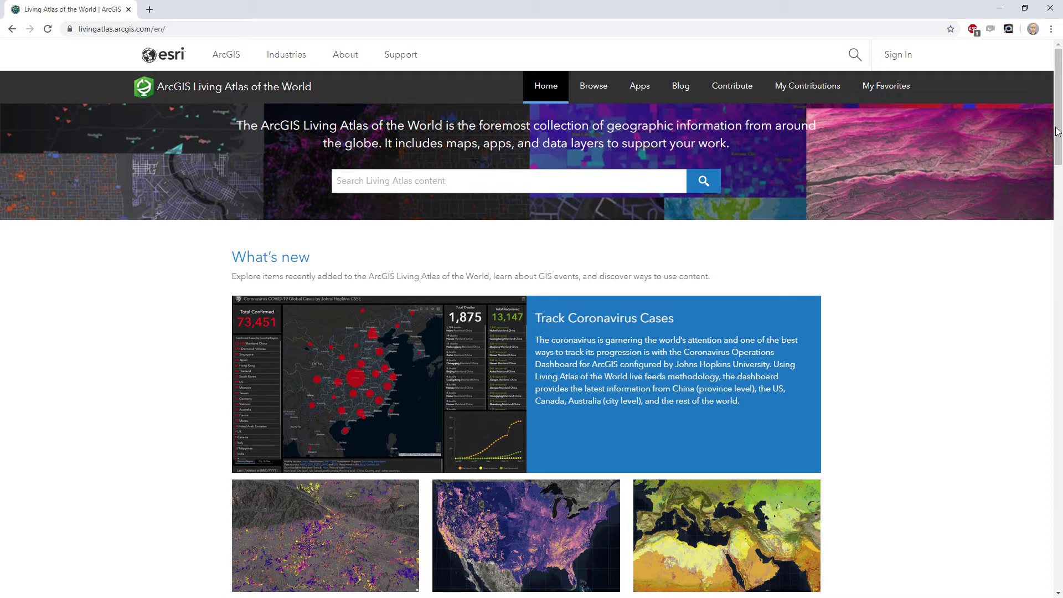
# Sign in to the Living Atlas of the World with the saved ArcGIS login
pyautogui.moveTo(1057, 134)
pyautogui.mouseDown()
pyautogui.moveTo(1052, 399)
pyautogui.moveTo(1054, 124)
pyautogui.mouseUp()
pyautogui.click(906, 62)
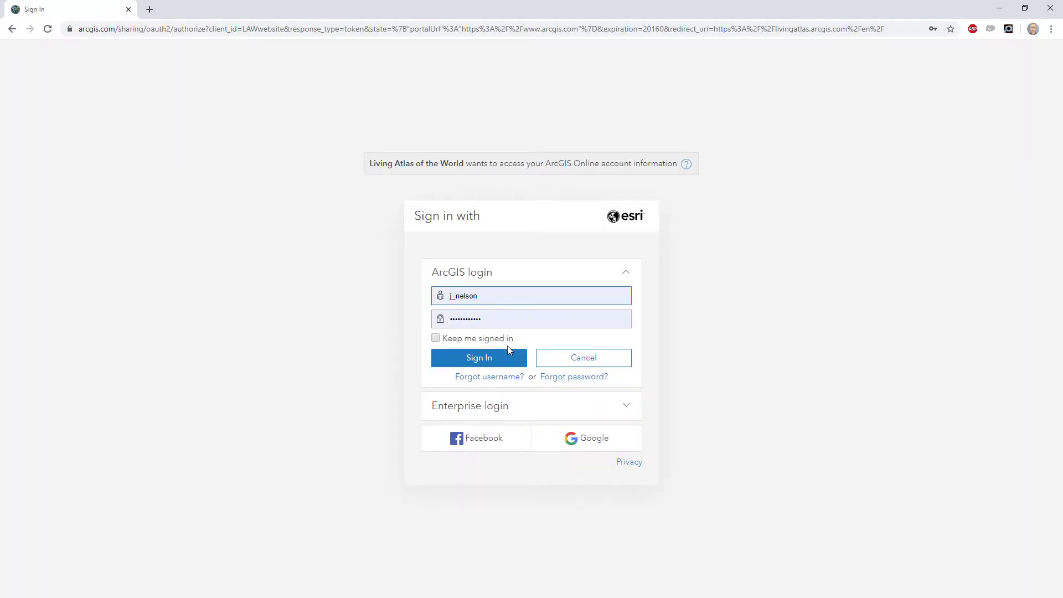
pyautogui.click(492, 358)
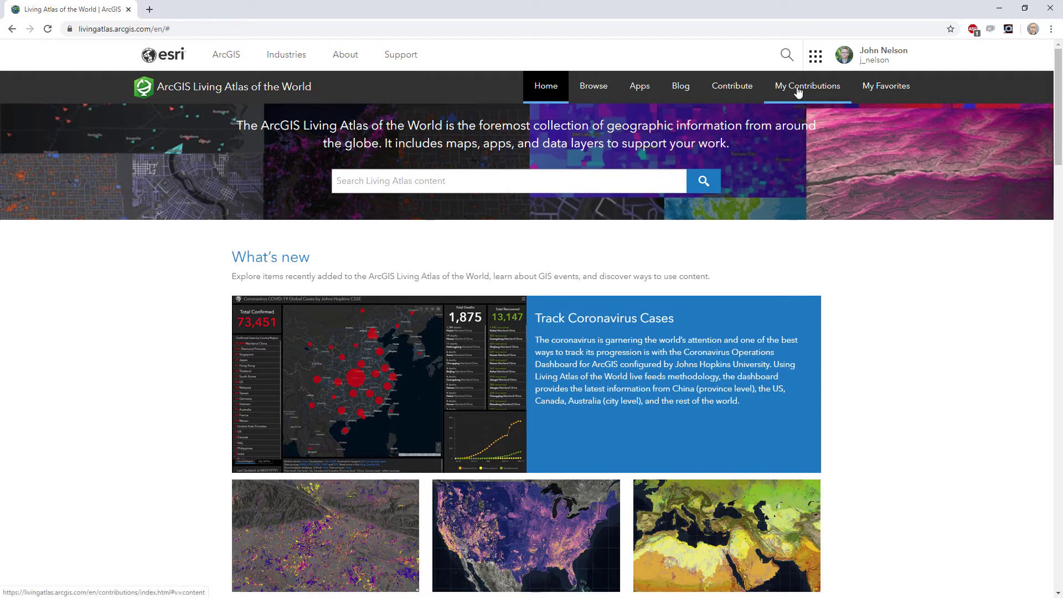
# Open My Contributions and look through the items listed under My Content with their scores
pyautogui.click(800, 103)
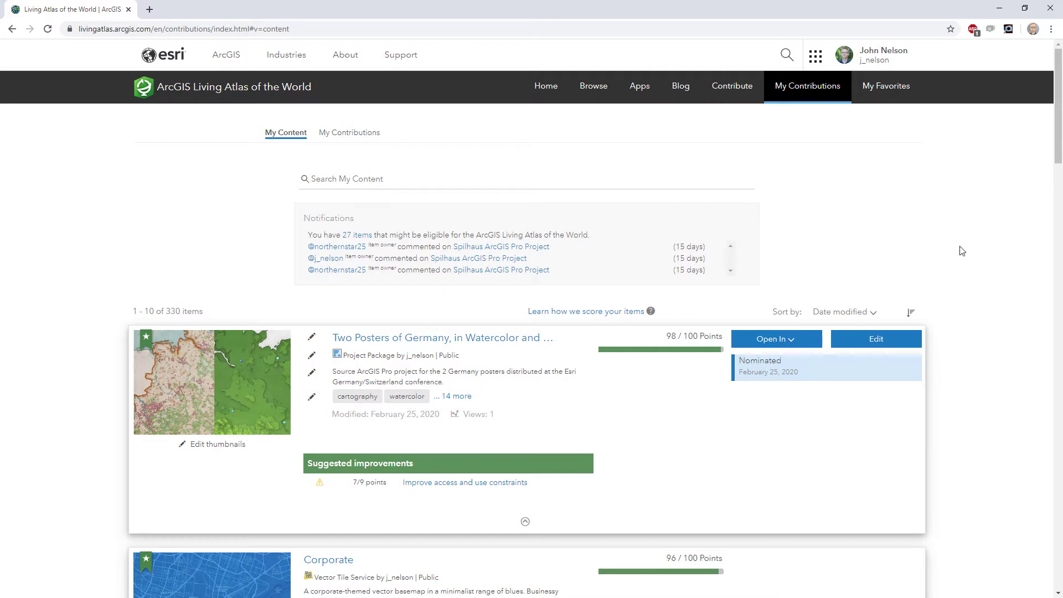
pyautogui.scroll(-9, 938, 363)
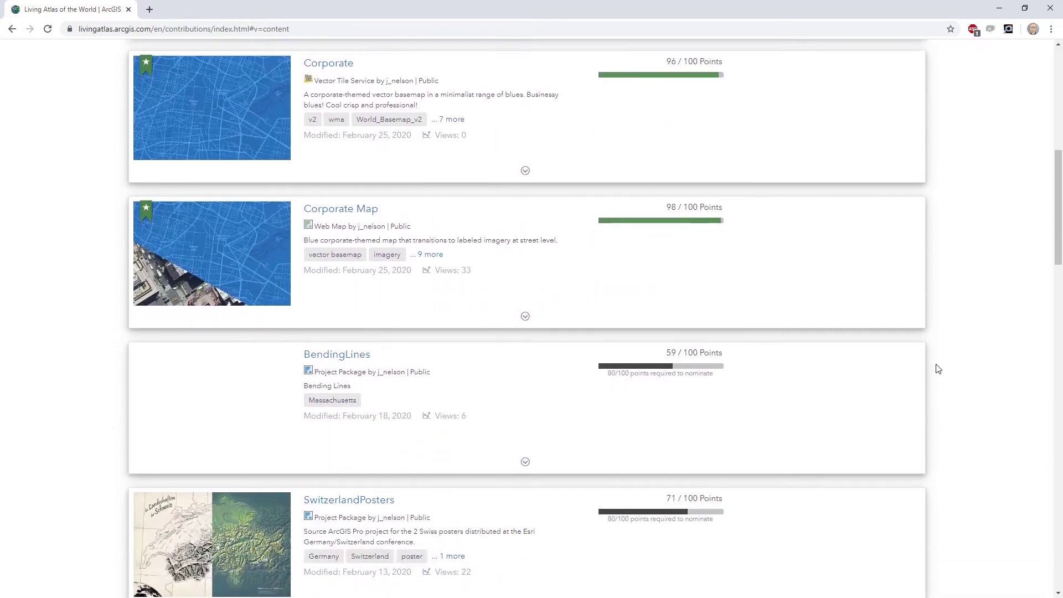
pyautogui.scroll(8, 928, 356)
pyautogui.scroll(1, 926, 351)
# Examine the list of items already contributed to the Living Atlas, including their scores and nomination status
pyautogui.click(349, 133)
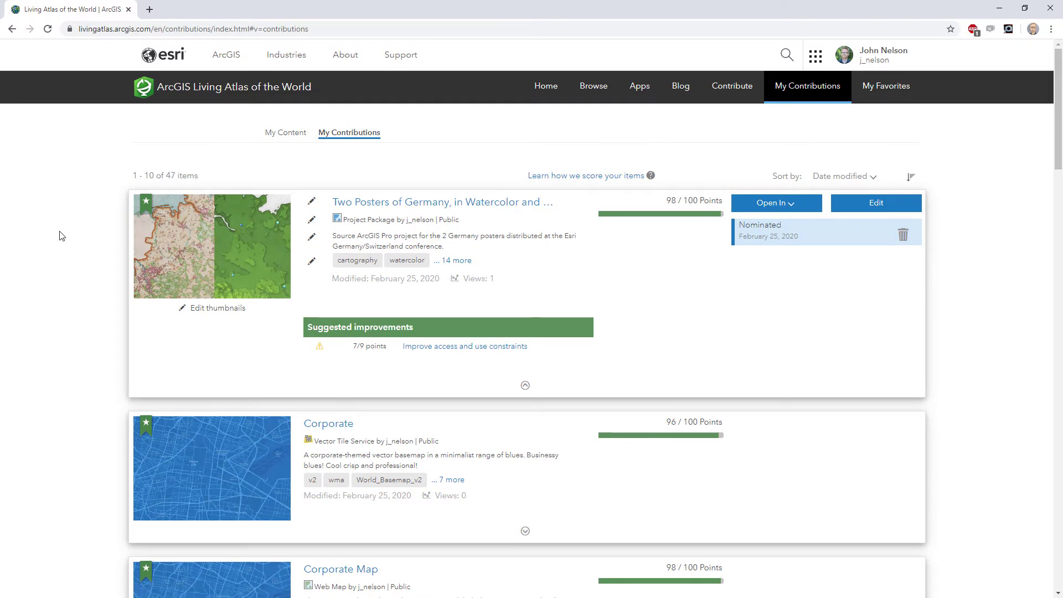
pyautogui.scroll(-5, 62, 236)
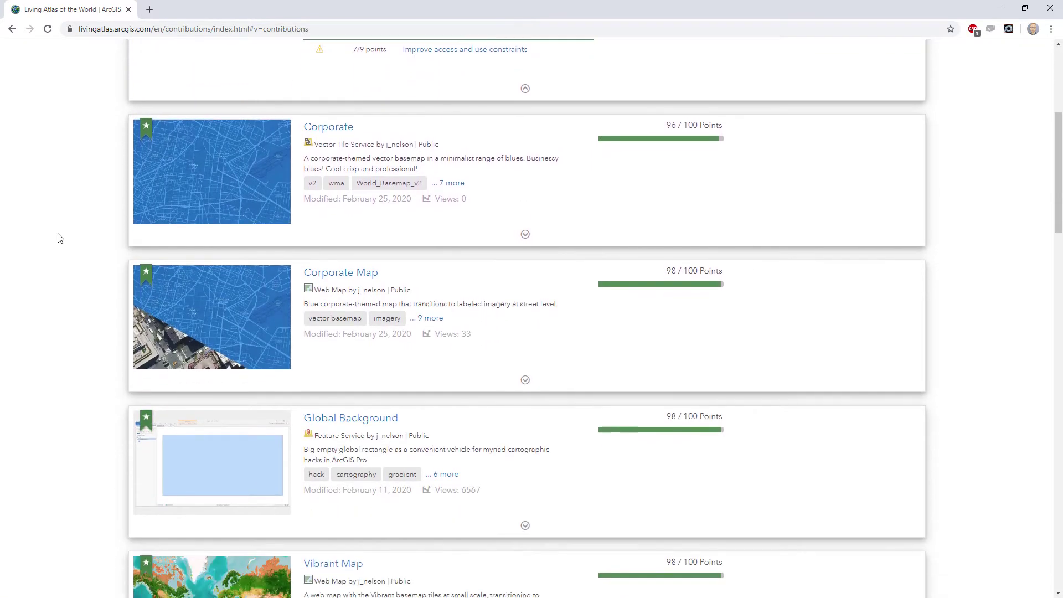
pyautogui.scroll(-8, 60, 238)
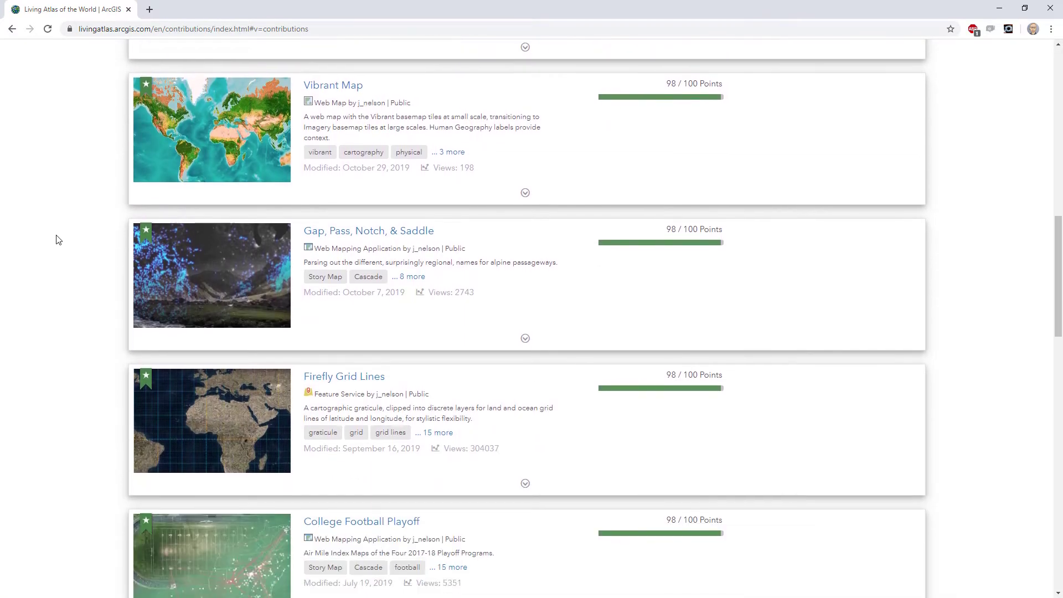
pyautogui.scroll(-10, 58, 239)
pyautogui.scroll(14, 55, 240)
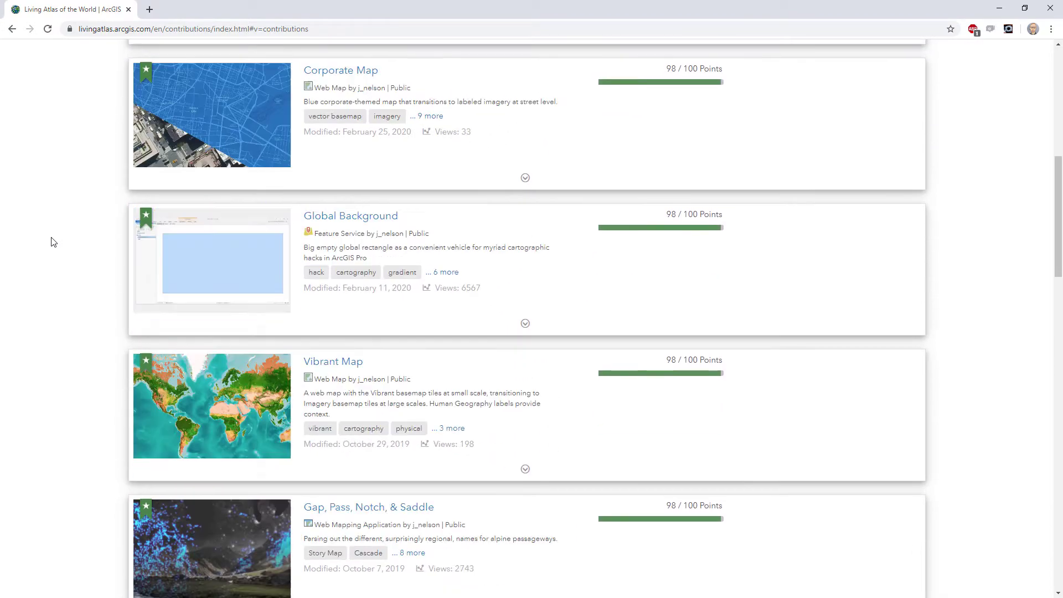
pyautogui.scroll(9, 53, 242)
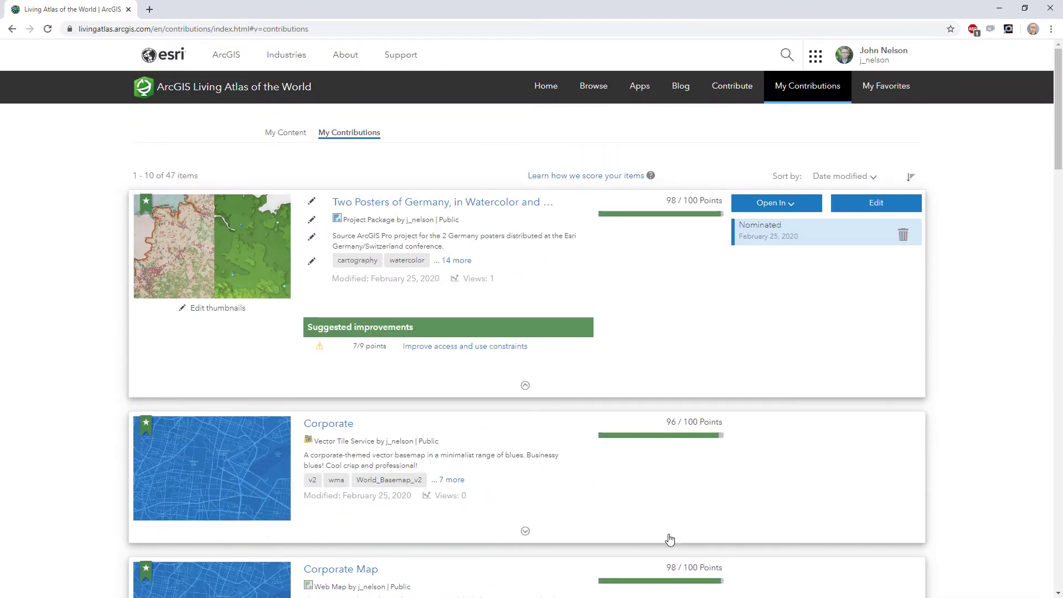
pyautogui.scroll(-8, 670, 537)
pyautogui.scroll(-12, 670, 530)
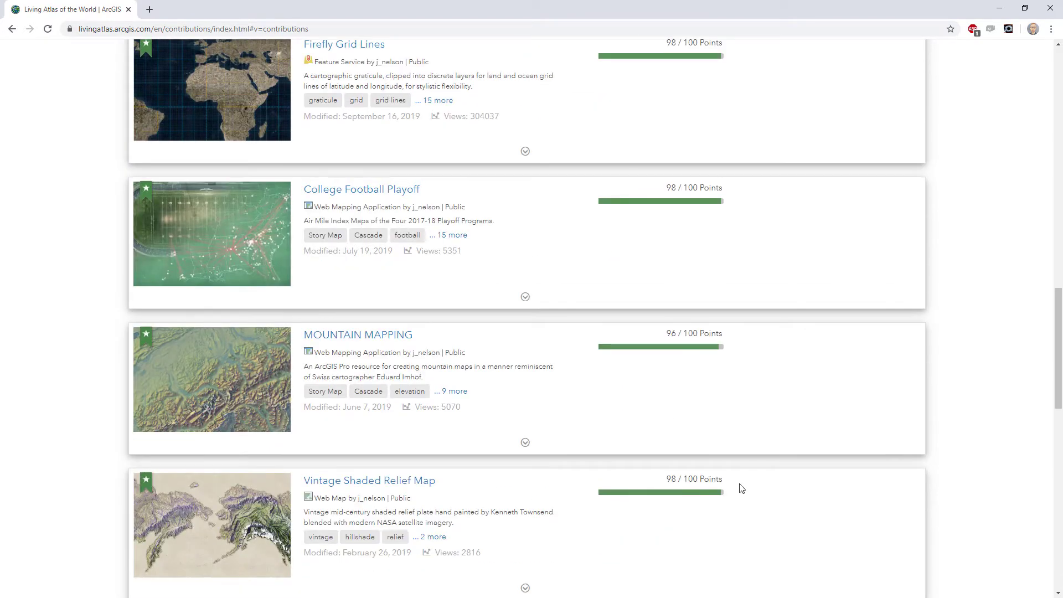
pyautogui.scroll(-3, 740, 487)
pyautogui.scroll(16, 522, 401)
pyautogui.scroll(8, 518, 398)
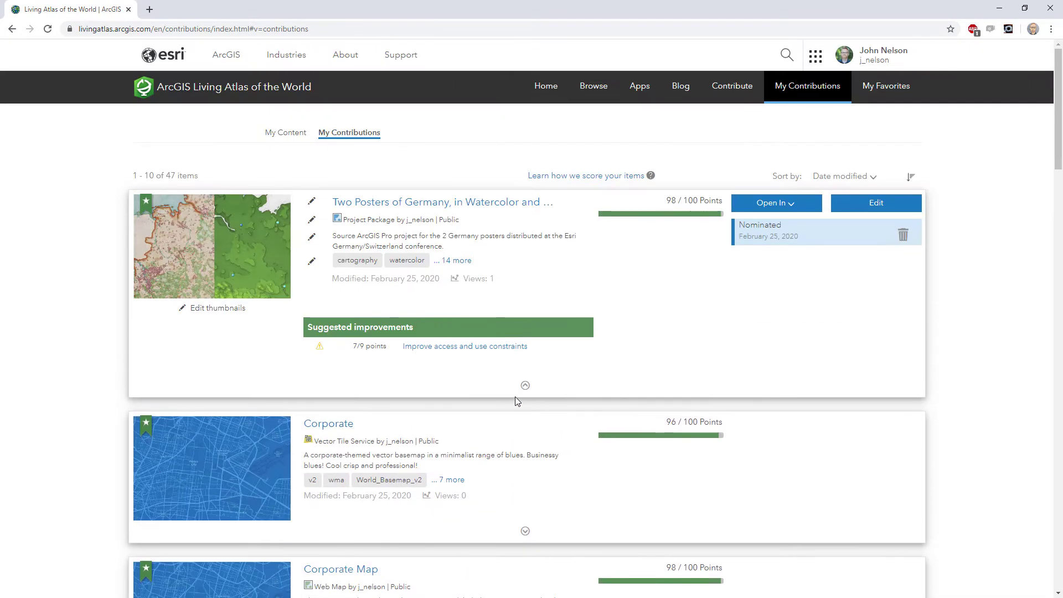
# Return to the My Content list and expand the Global Background feature service to check its nomination status
pyautogui.click(283, 136)
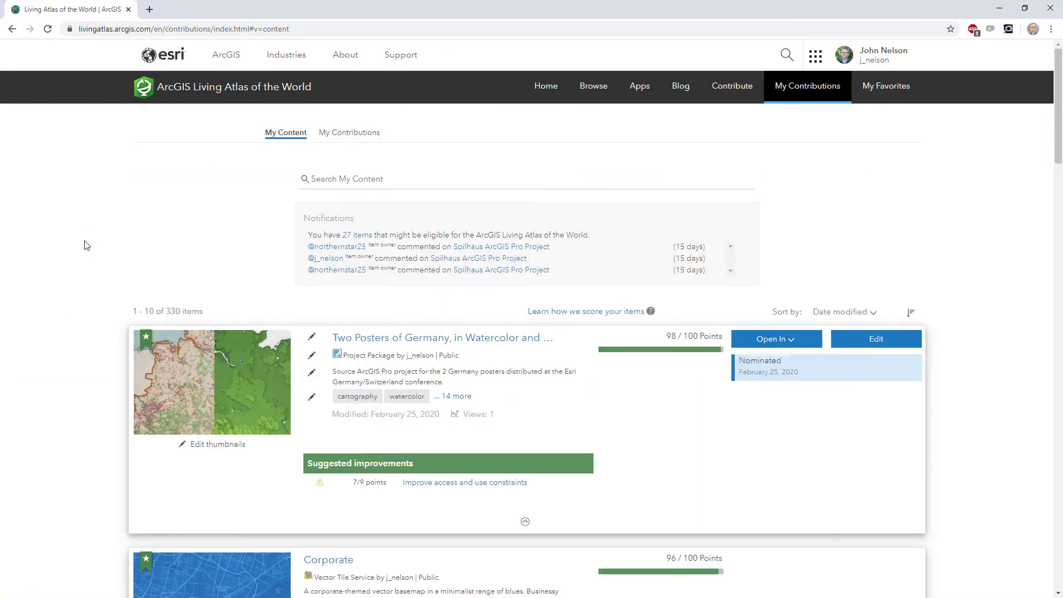
pyautogui.scroll(-3, 78, 247)
pyautogui.scroll(-1, 64, 251)
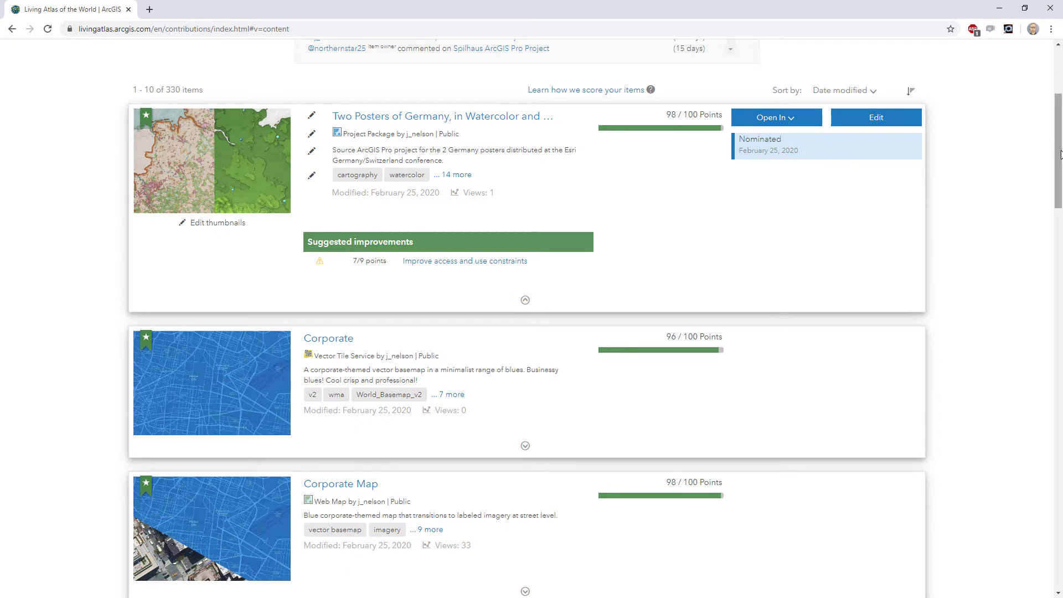
pyautogui.moveTo(1056, 158)
pyautogui.mouseDown()
pyautogui.moveTo(1051, 200)
pyautogui.moveTo(1052, 147)
pyautogui.mouseUp()
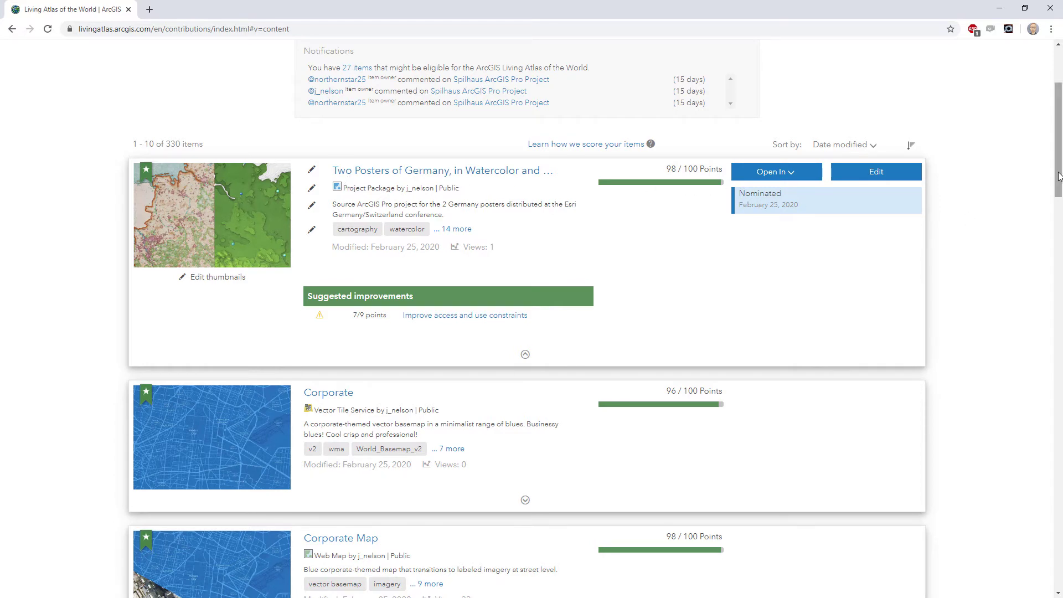
pyautogui.moveTo(1057, 178); pyautogui.dragTo(1030, 368)
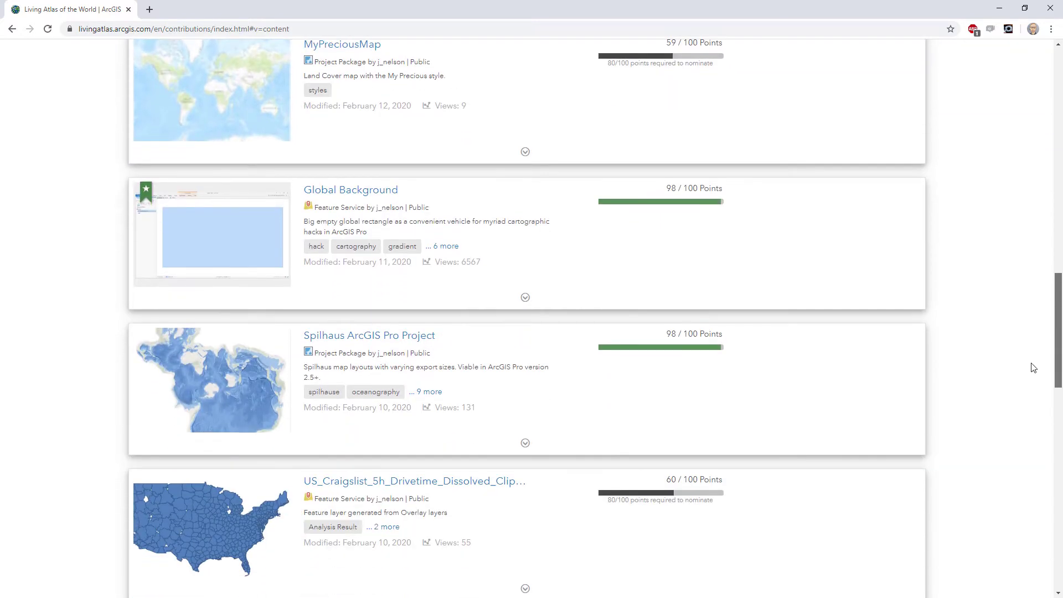
pyautogui.click(525, 299)
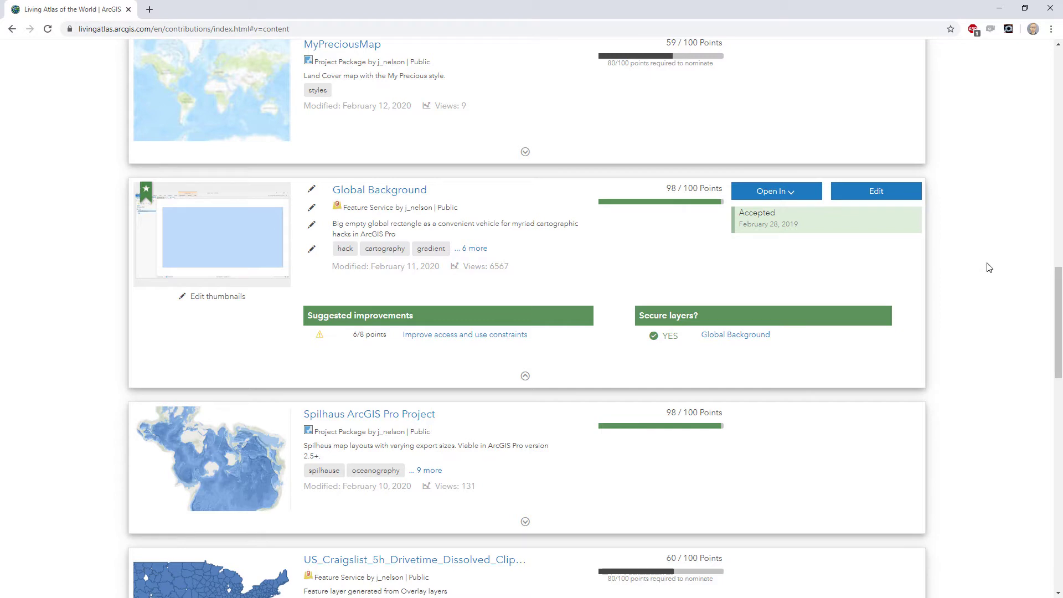
# Expand the SwitzerlandPosters project package in the content list to read its suggested improvements
pyautogui.moveTo(1058, 304); pyautogui.dragTo(1056, 252)
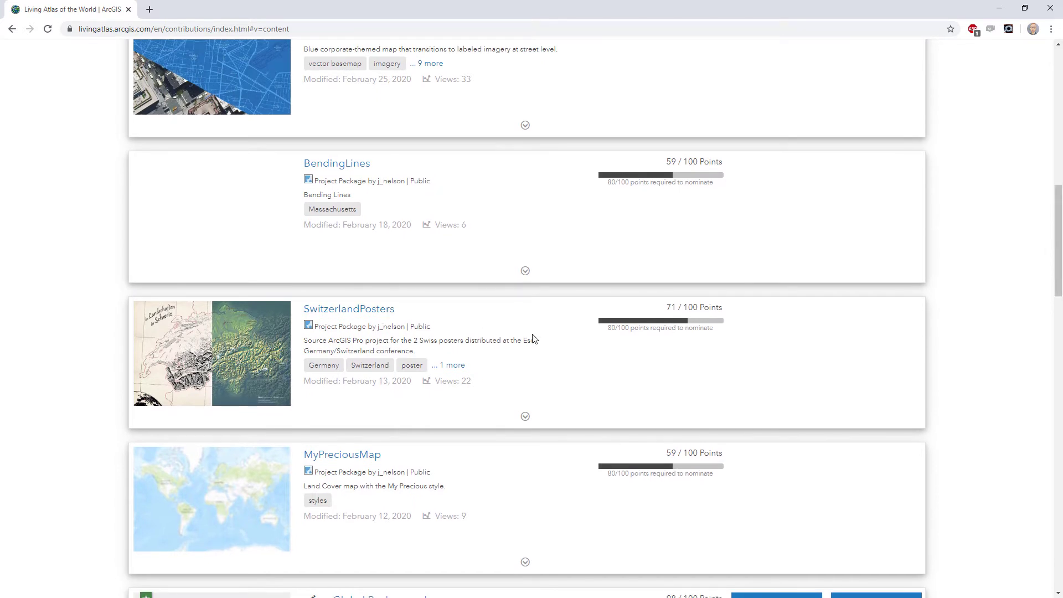
pyautogui.scroll(-1, 534, 339)
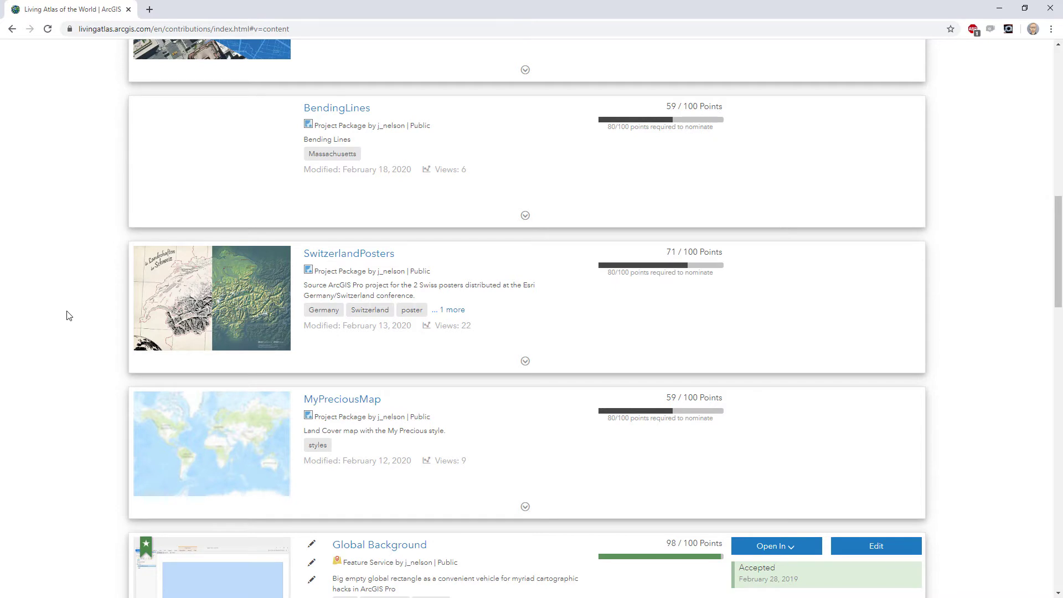
pyautogui.click(524, 361)
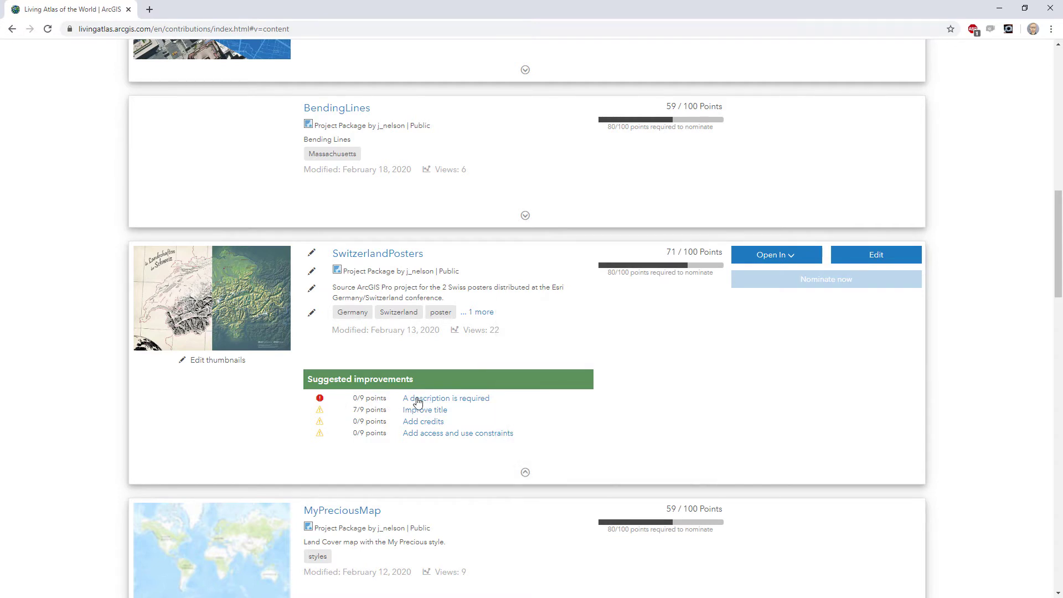
pyautogui.moveTo(419, 416)
# Open the SwitzerlandPosters item page and review its title, summary, description and terms of use
pyautogui.click(396, 256)
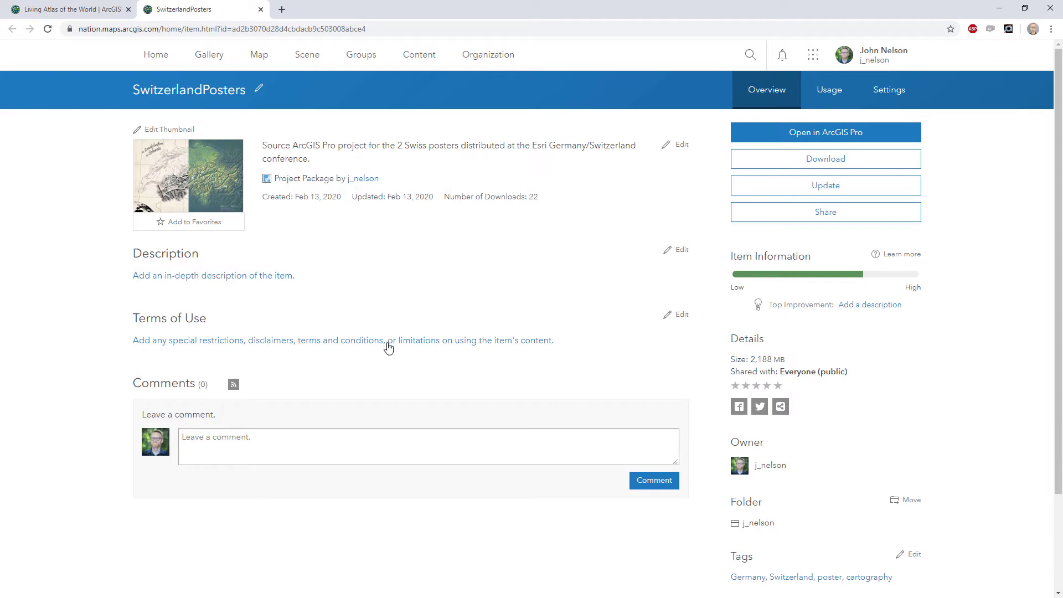
pyautogui.scroll(-2, 1016, 427)
pyautogui.scroll(2, 1013, 427)
pyautogui.moveTo(133, 176)
pyautogui.scroll(-1, 90, 214)
pyautogui.scroll(1, 89, 216)
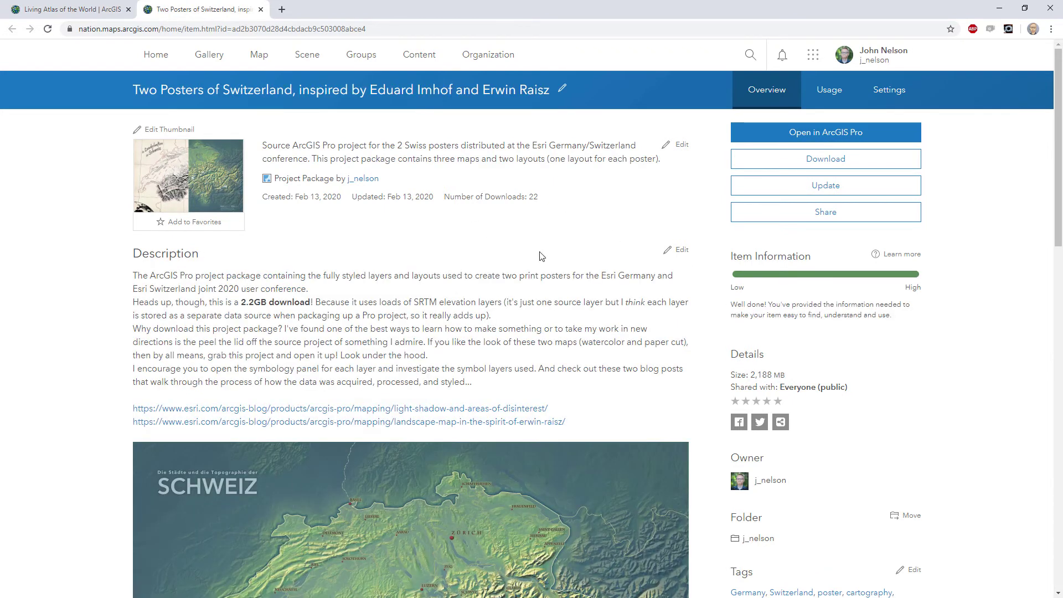
# Examine the completed Two Posters of Switzerland item page, including its description, poster images, tags, credits and terms of use
pyautogui.scroll(-10, 67, 359)
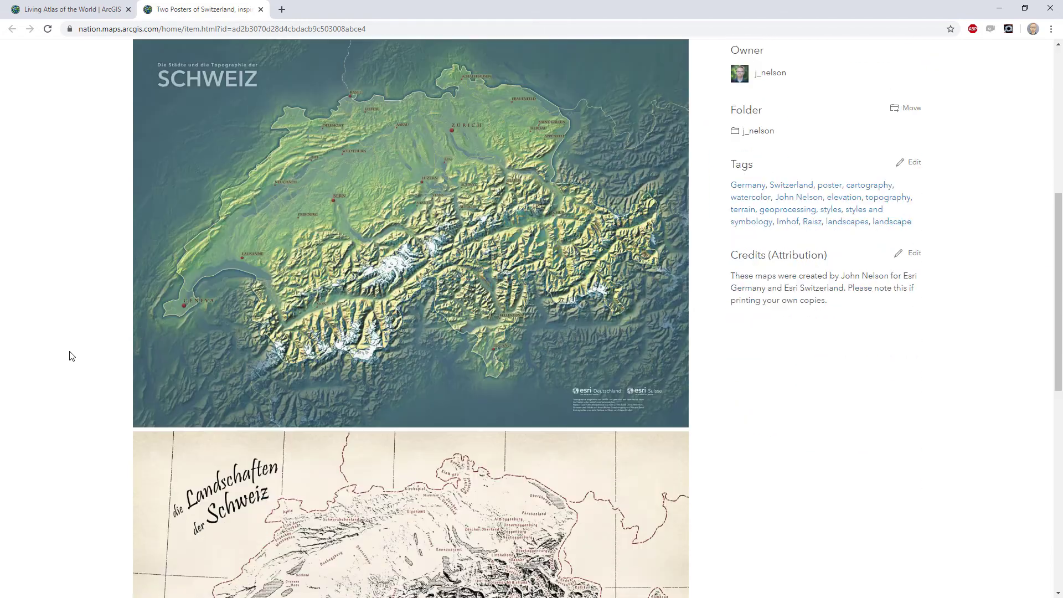
pyautogui.scroll(-3, 71, 355)
pyautogui.scroll(14, 71, 356)
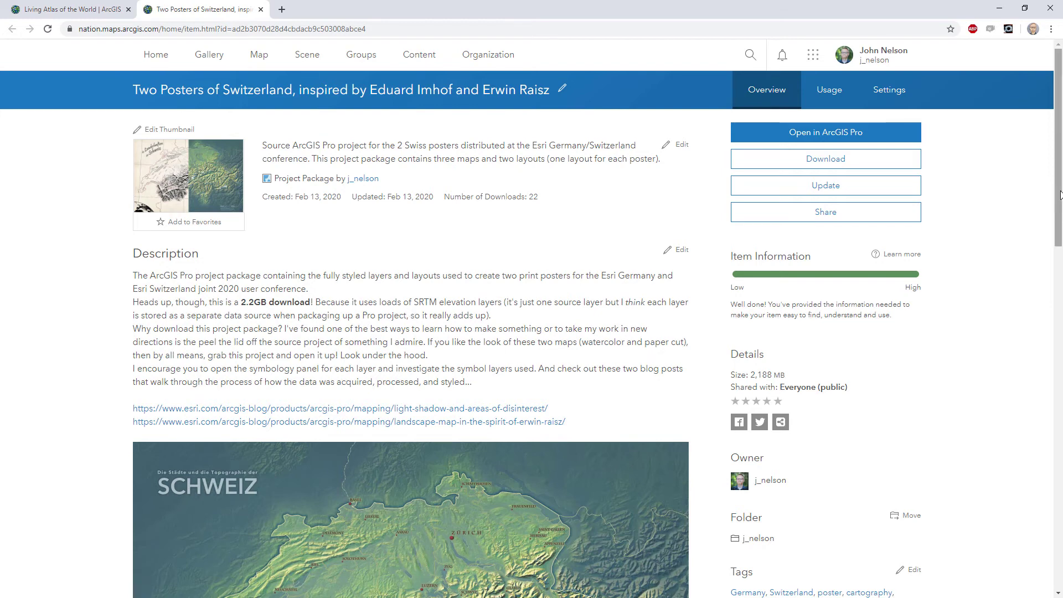
pyautogui.moveTo(1059, 193); pyautogui.dragTo(1060, 271)
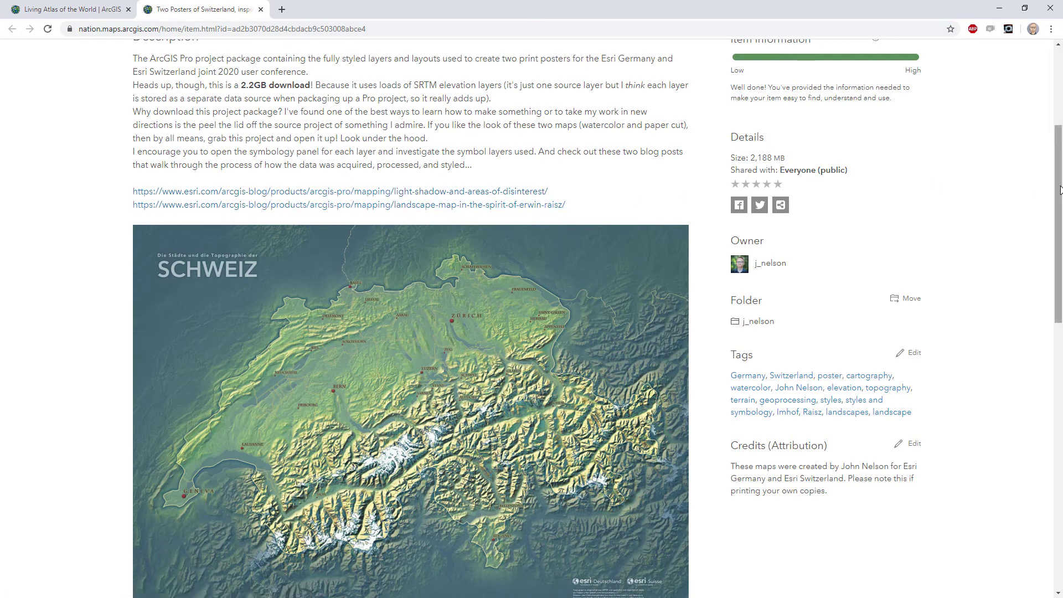
pyautogui.moveTo(1059, 191); pyautogui.dragTo(1057, 389)
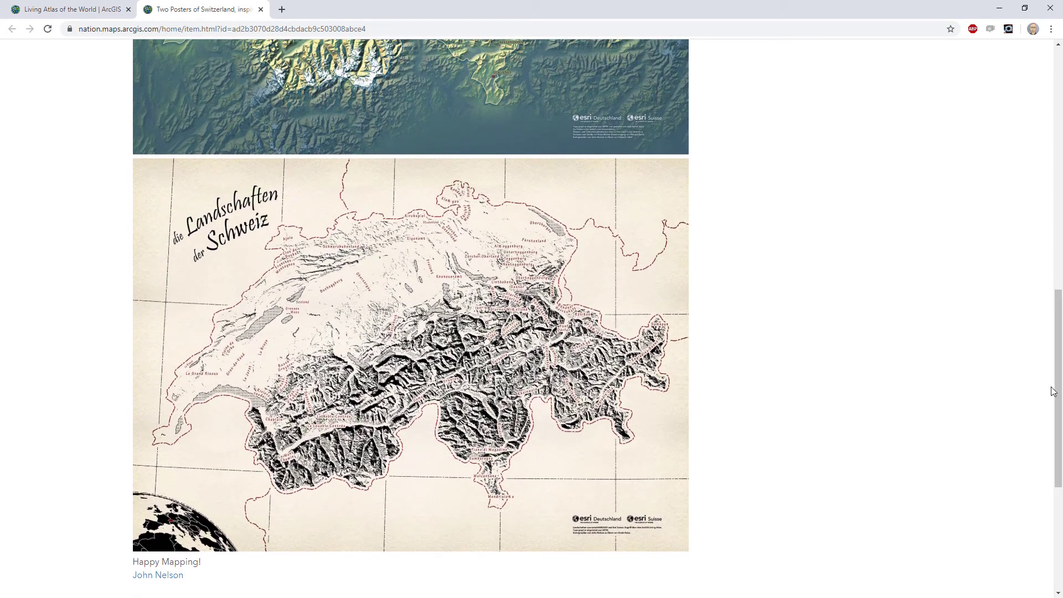
pyautogui.moveTo(1057, 392); pyautogui.dragTo(1057, 389)
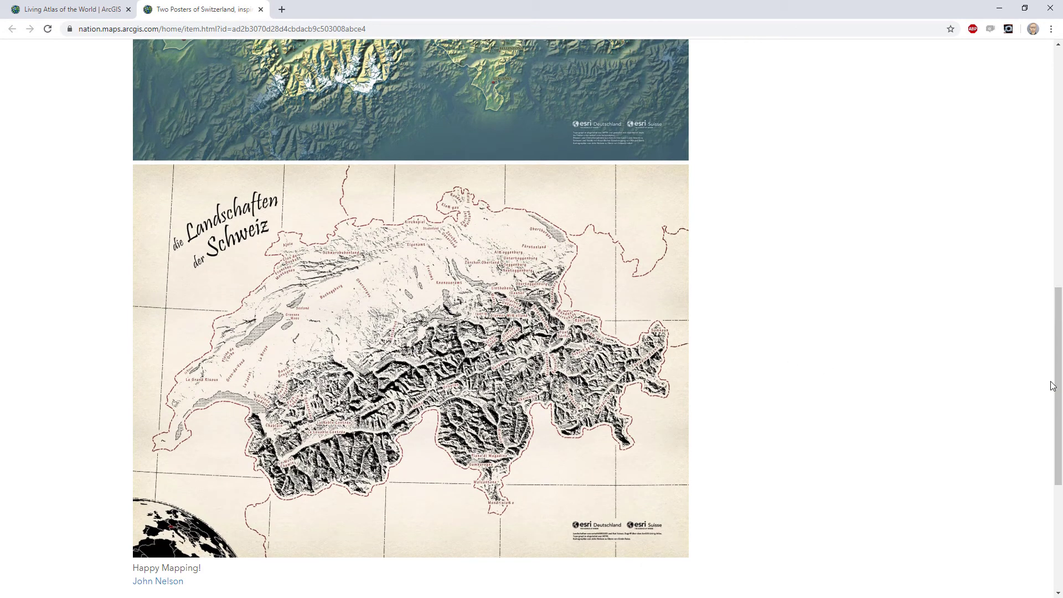
pyautogui.moveTo(1051, 382); pyautogui.dragTo(1020, 447)
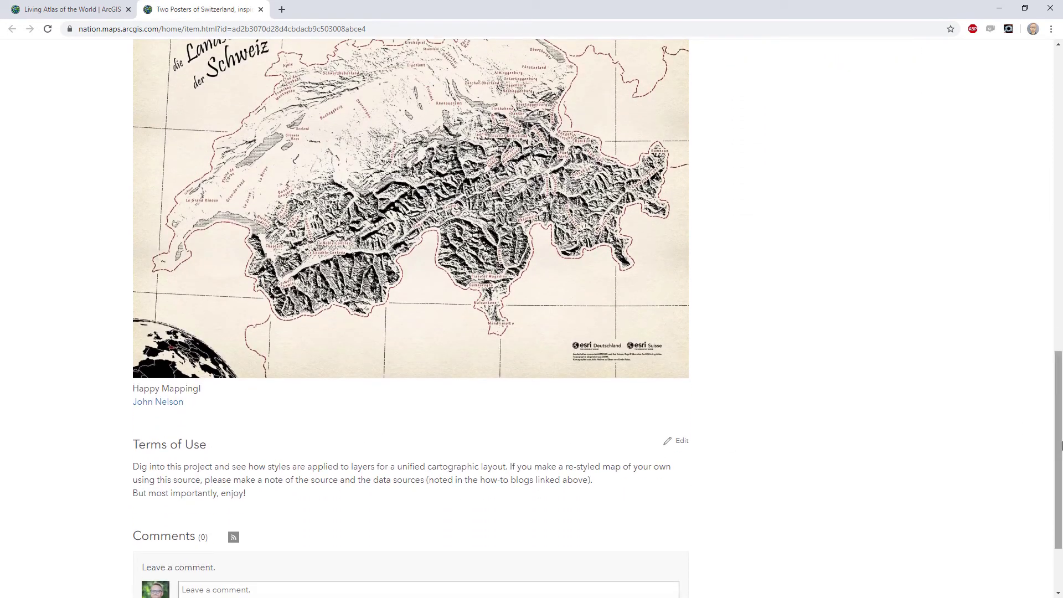
pyautogui.moveTo(1059, 443); pyautogui.dragTo(1059, 195)
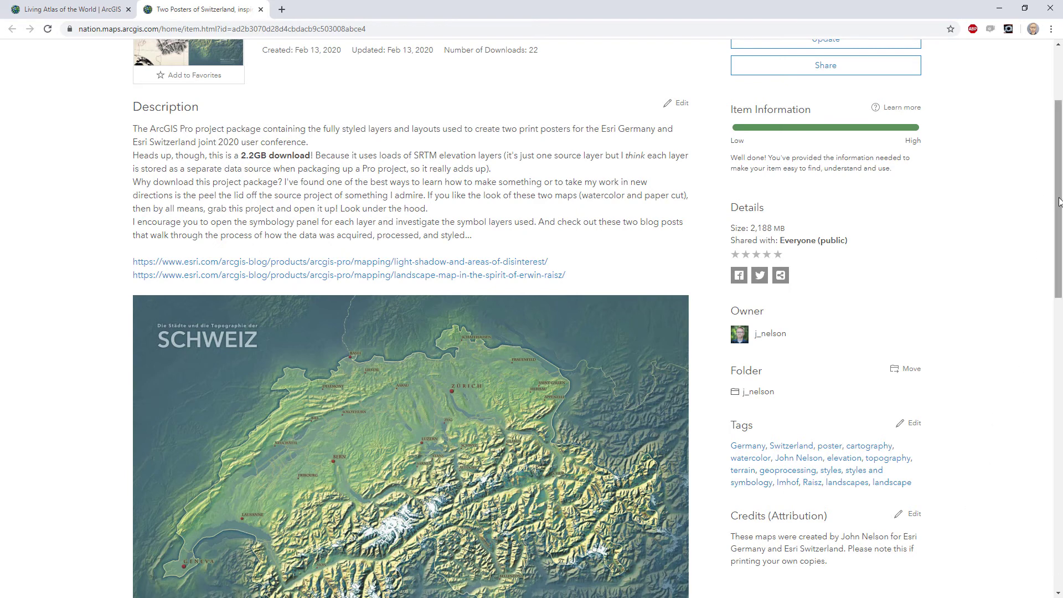
pyautogui.moveTo(1059, 201); pyautogui.dragTo(1058, 148)
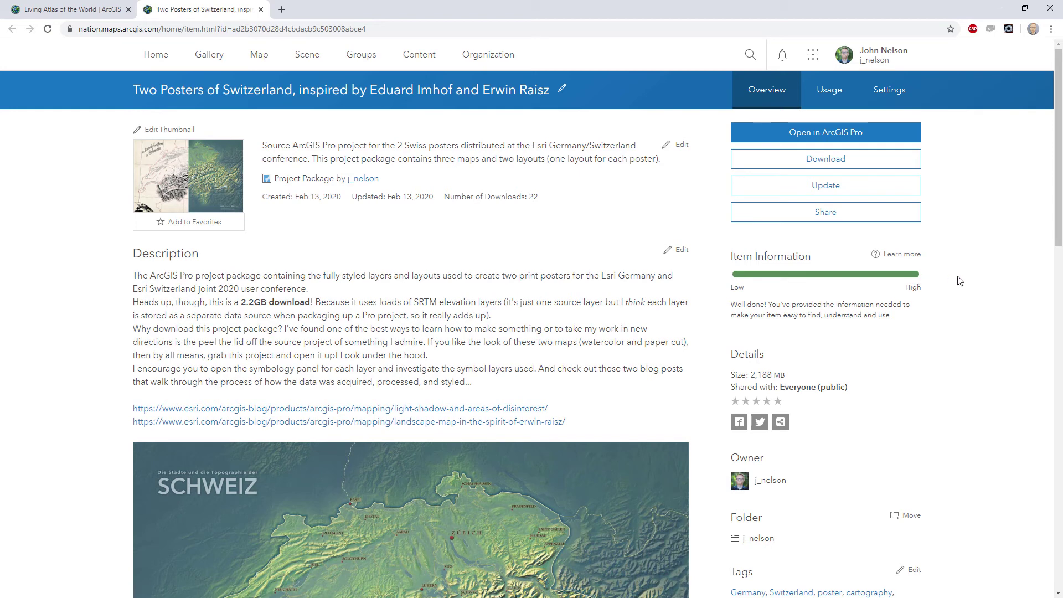
# Return to the Living Atlas content list and nominate the Two Posters of Switzerland item for inclusion in the ArcGIS Living Atlas
pyautogui.moveTo(195, 172)
pyautogui.click(78, 10)
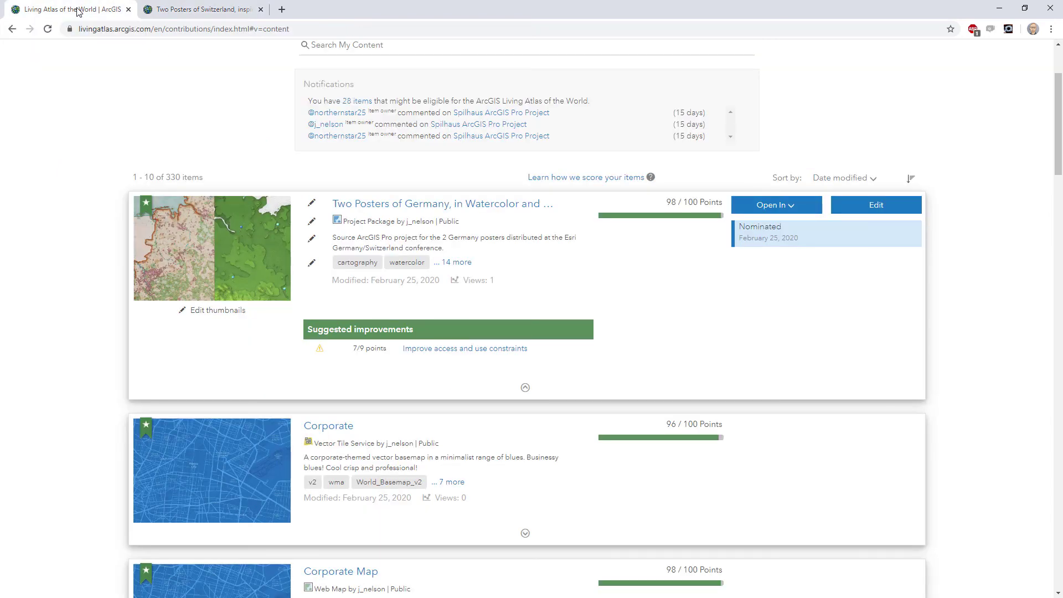
pyautogui.scroll(-8, 78, 332)
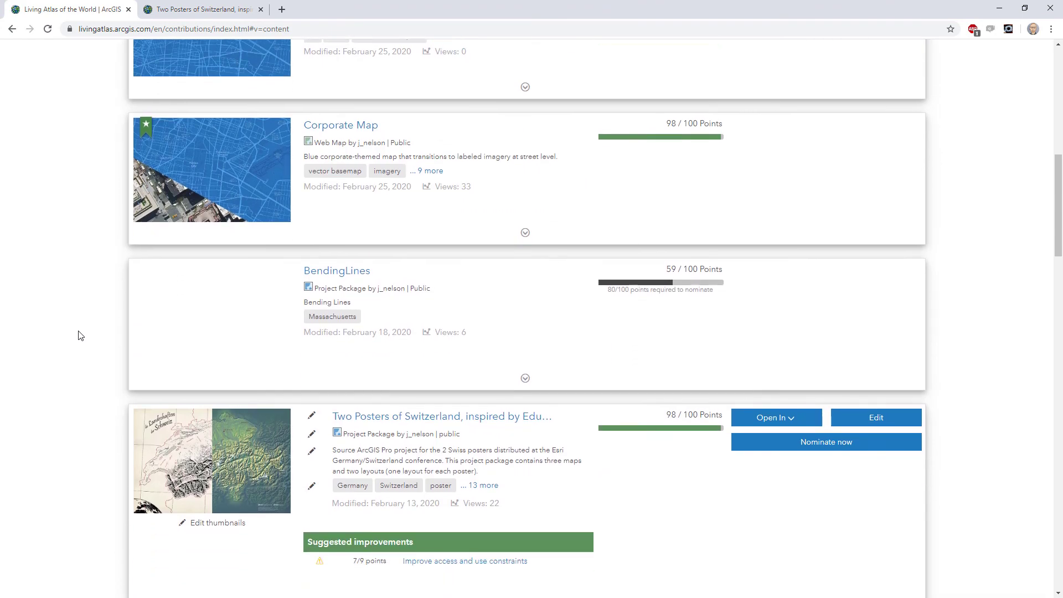
pyautogui.scroll(-5, 78, 335)
pyautogui.scroll(1, 78, 335)
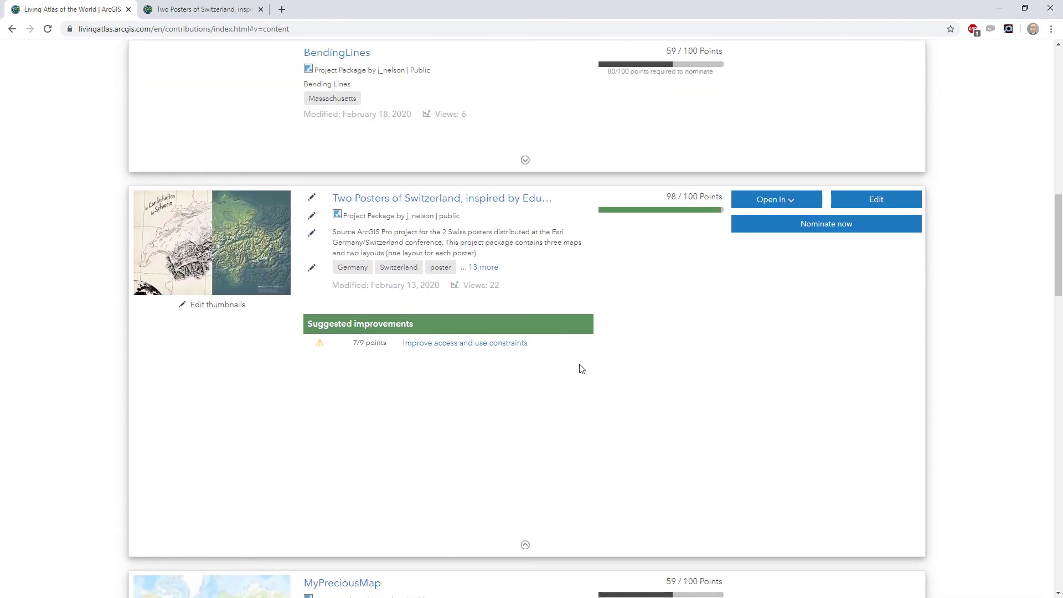
pyautogui.click(817, 228)
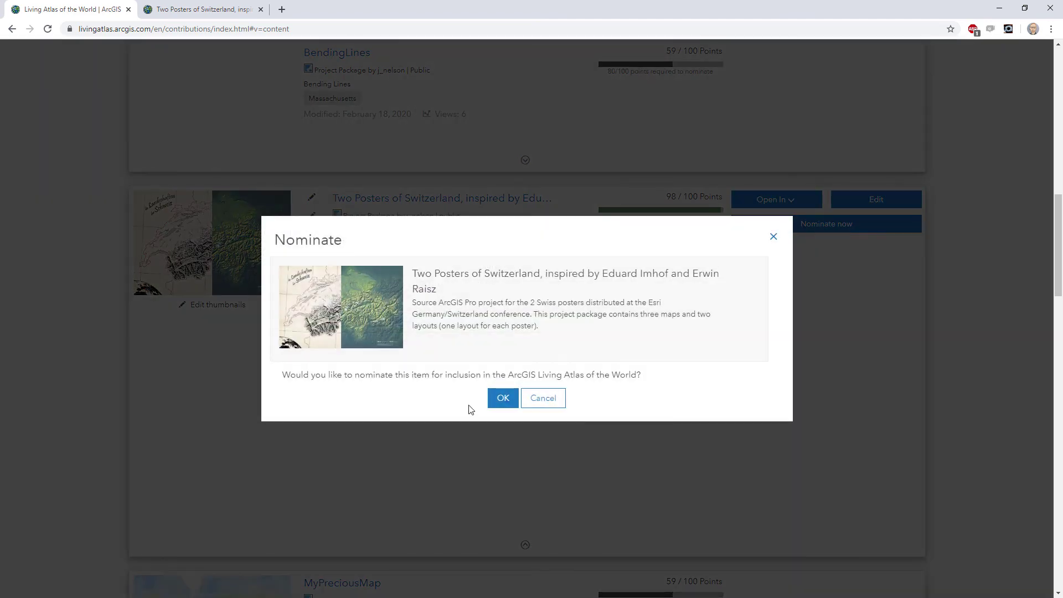
pyautogui.click(501, 399)
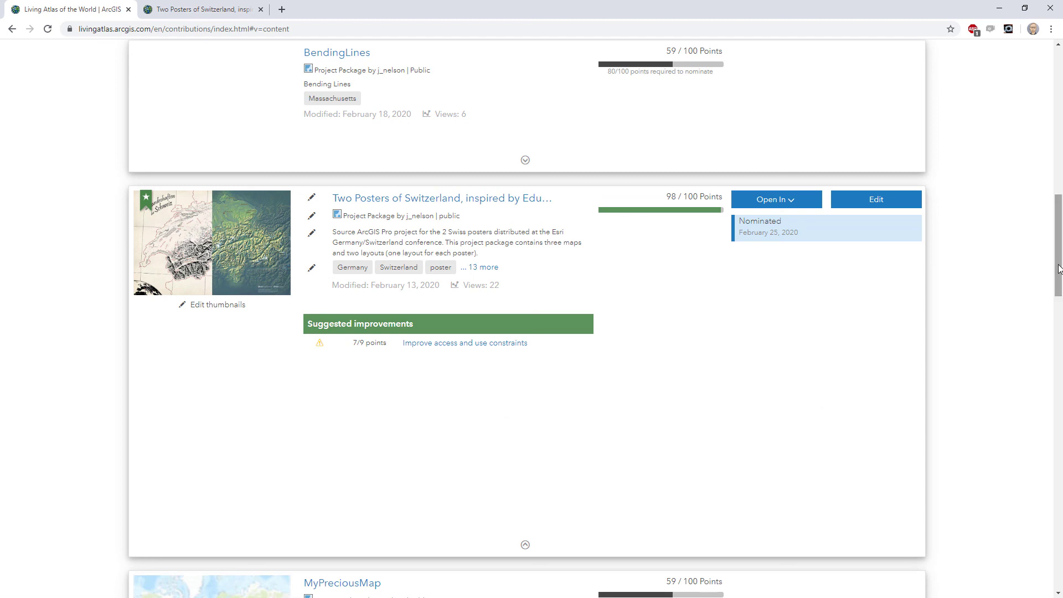
pyautogui.moveTo(1059, 269); pyautogui.dragTo(1054, 104)
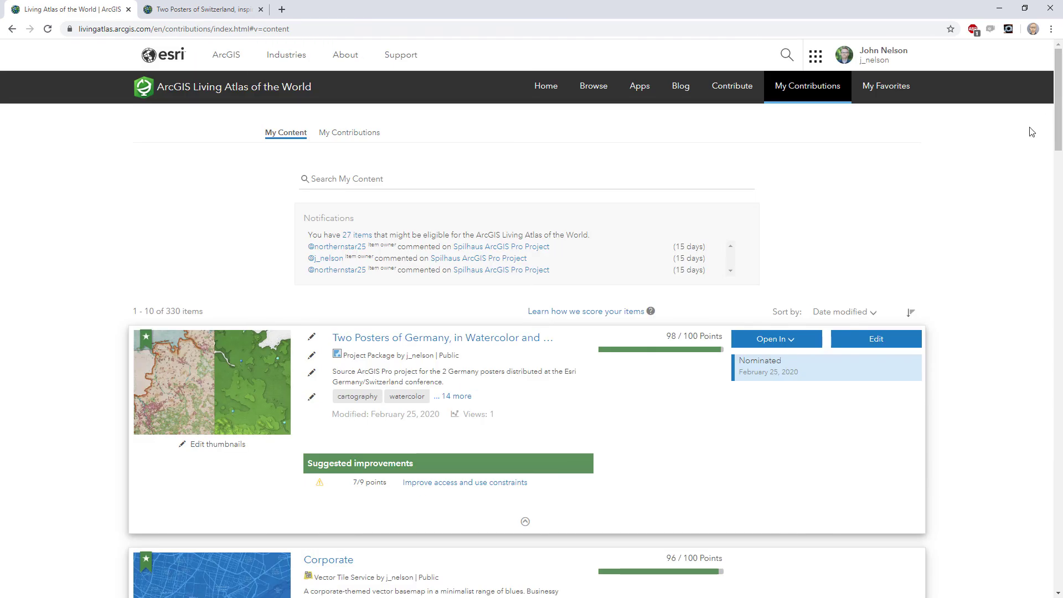